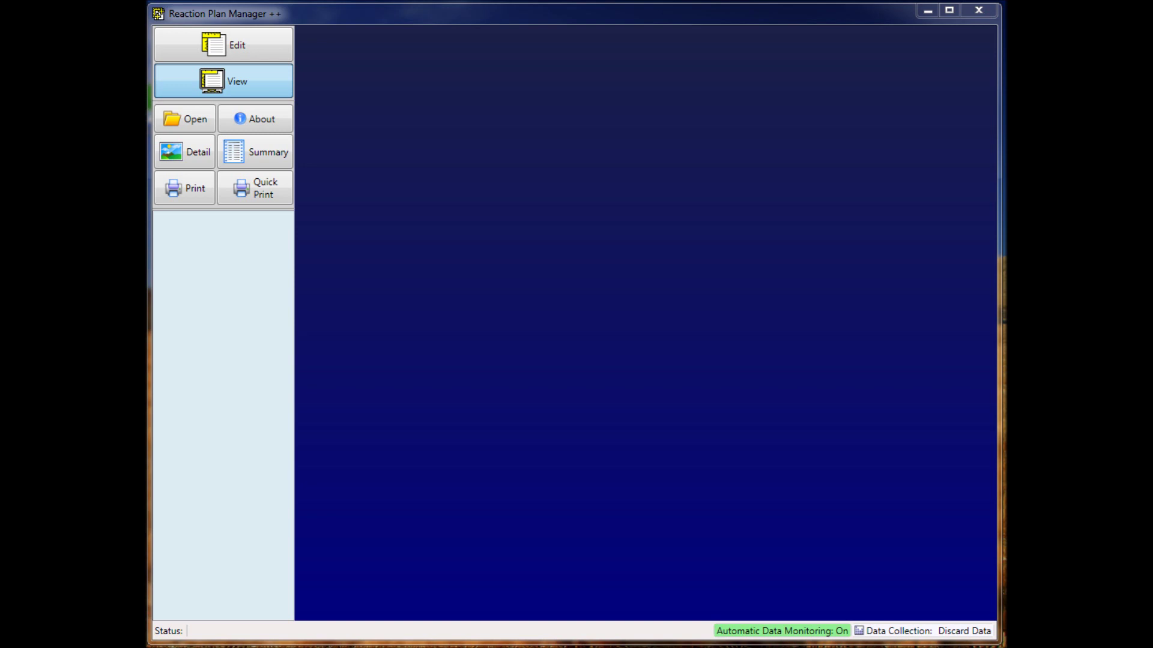
Step: Make Prolink Export After Version 3.4.82 the default data source in Settings and save
left_click(268, 125)
left_click(397, 325)
left_click_drag(55, 1, 674, 172)
left_click(850, 235)
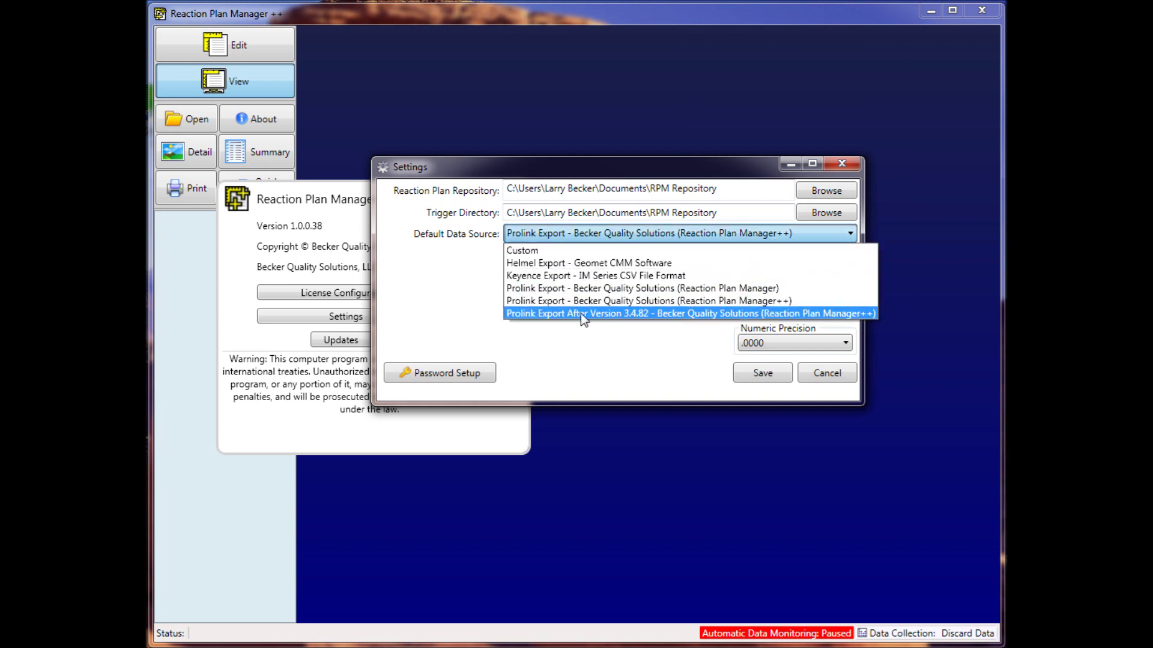
left_click(713, 316)
left_click(754, 385)
left_click(404, 340)
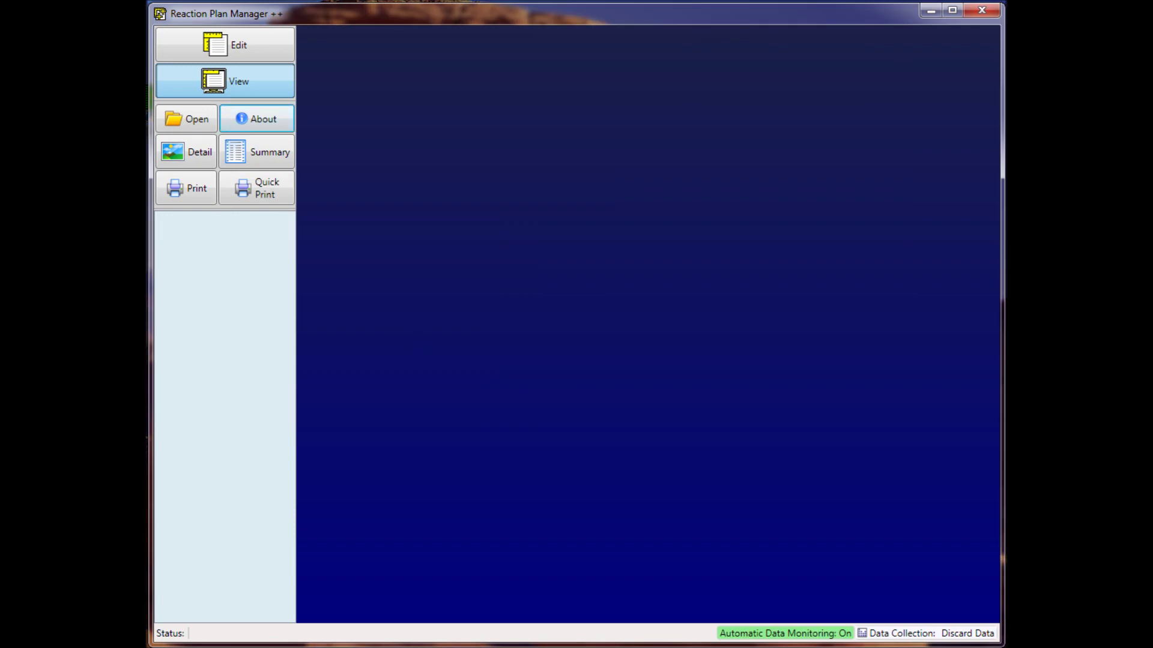
Step: Enter Edit mode, load the Op10 - Basic Example solution and show its Data Collector
left_click(244, 52)
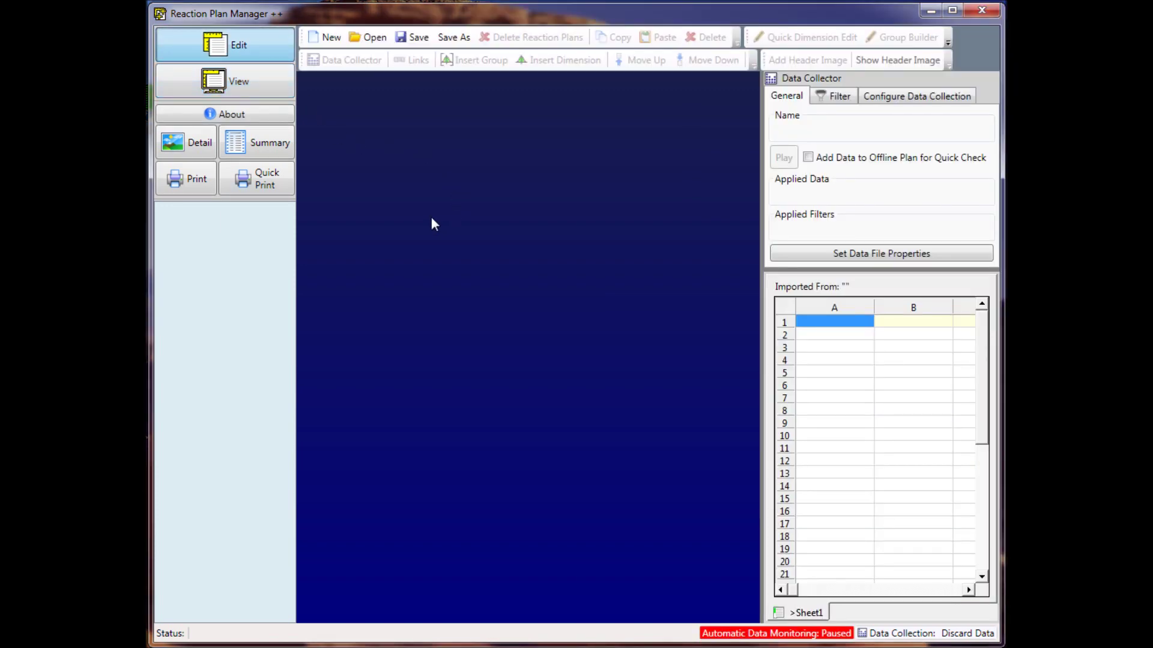
left_click(377, 45)
left_click_drag(469, 265, 470, 300)
left_click(335, 287)
left_click(384, 417)
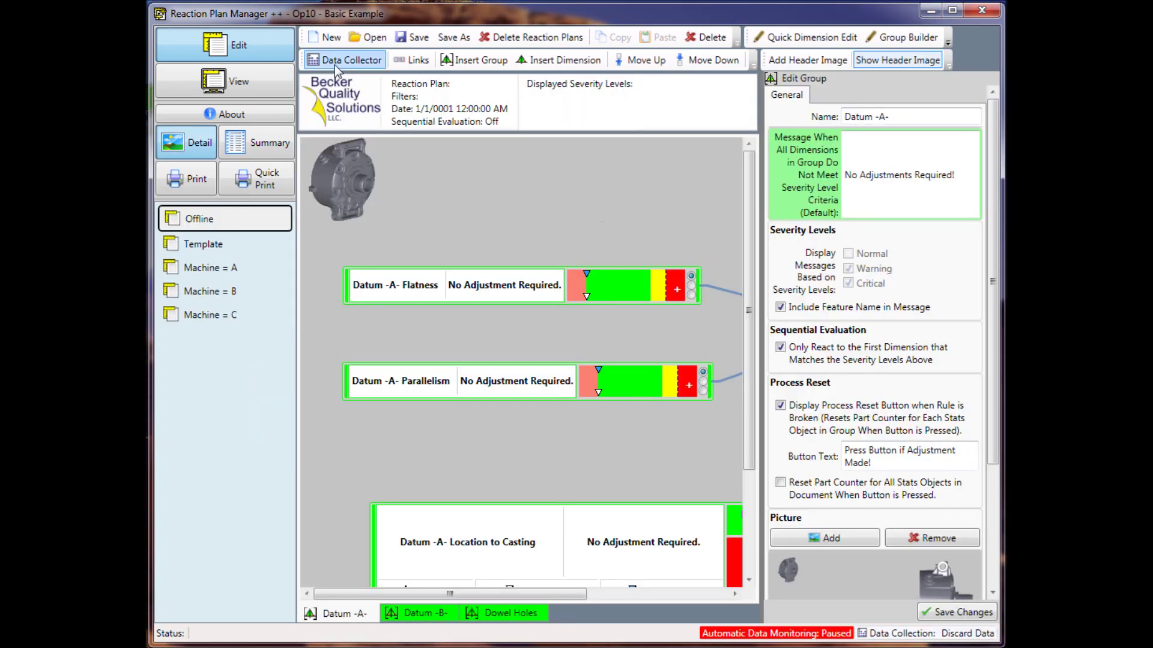
left_click(333, 65)
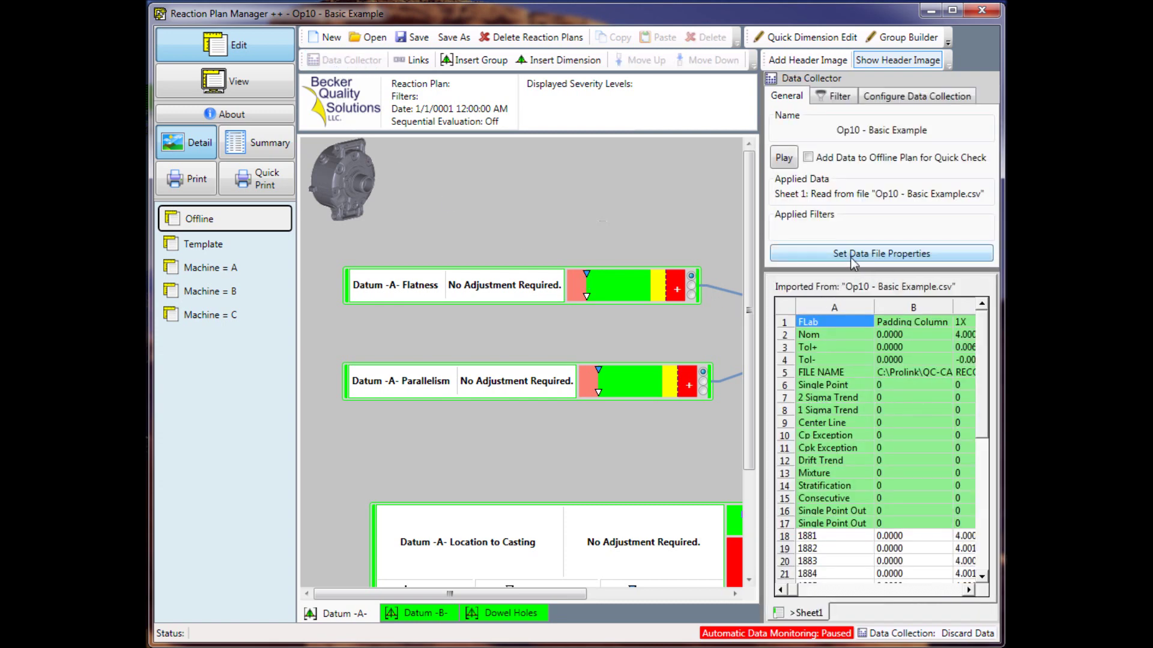
Step: Change the Op10 data file Type to Prolink Export After Version 3.4.82
left_click(869, 258)
left_click_drag(402, 130, 564, 131)
left_click(722, 264)
left_click(556, 343)
Step: Apply the new data file properties and decline purging the existing reaction plans
left_click(662, 302)
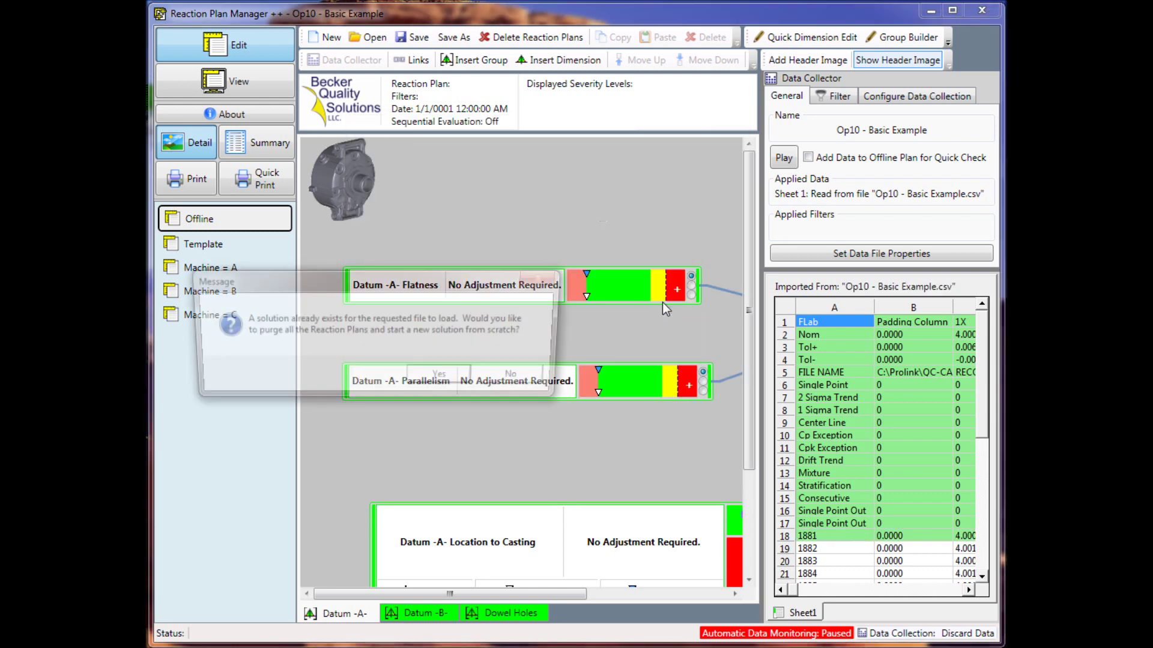
left_click_drag(430, 273, 656, 251)
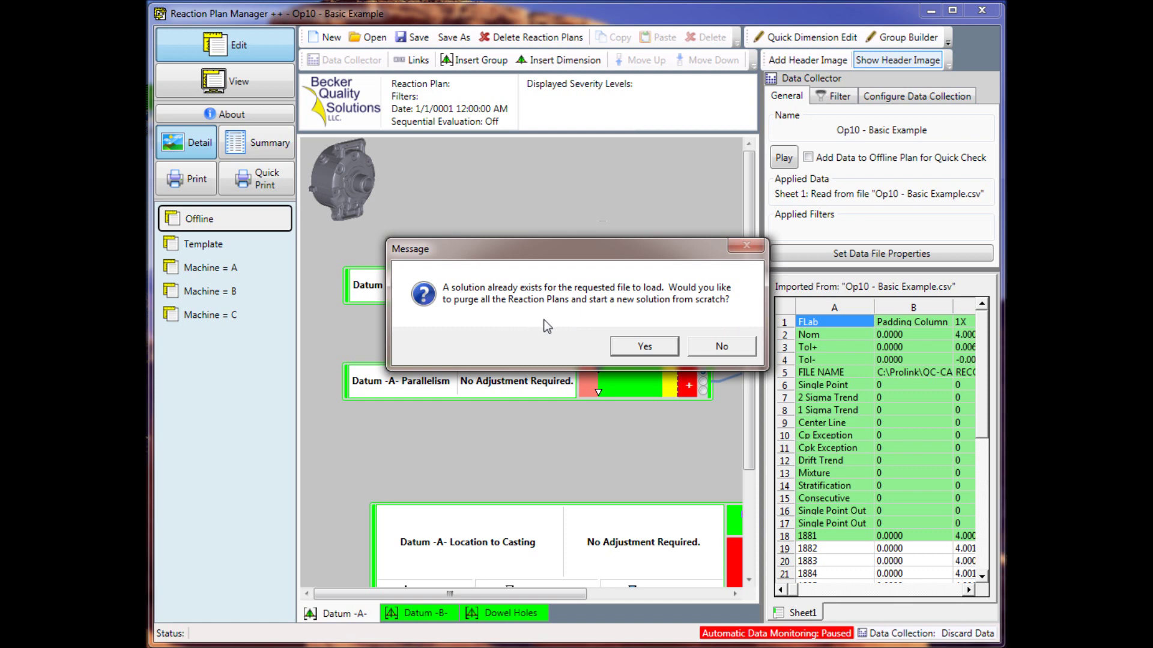
left_click(730, 347)
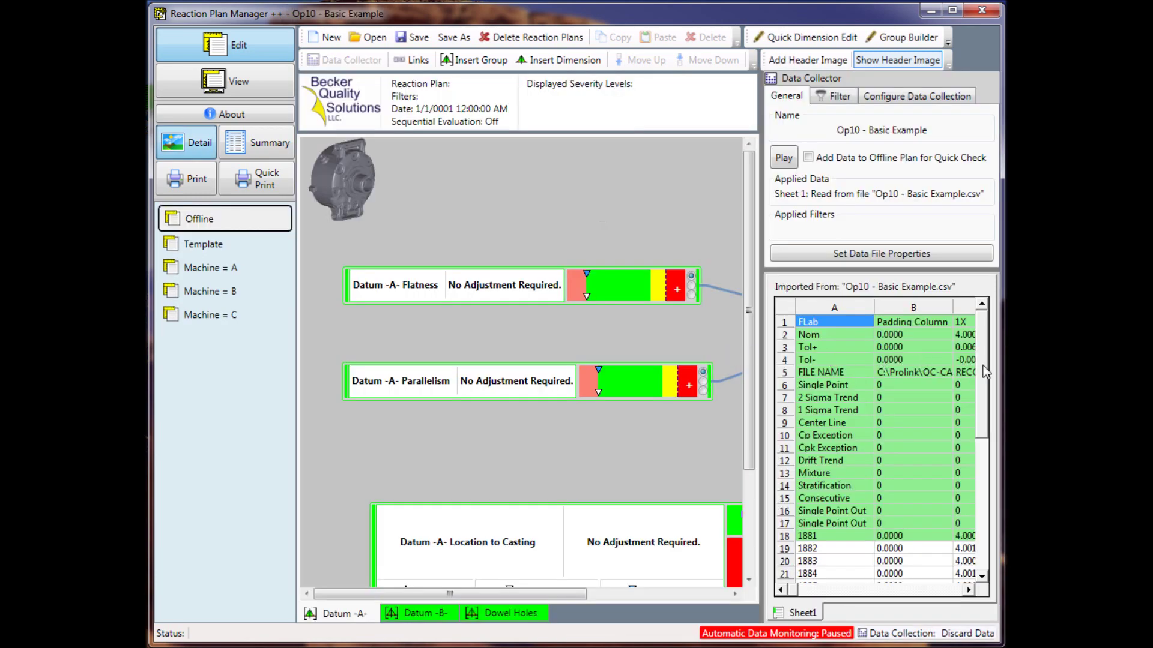
left_click_drag(983, 366, 985, 406)
Step: Widen the Data Collector, scroll through the Op10 readings, then restore the canvas width
left_click_drag(761, 302, 638, 302)
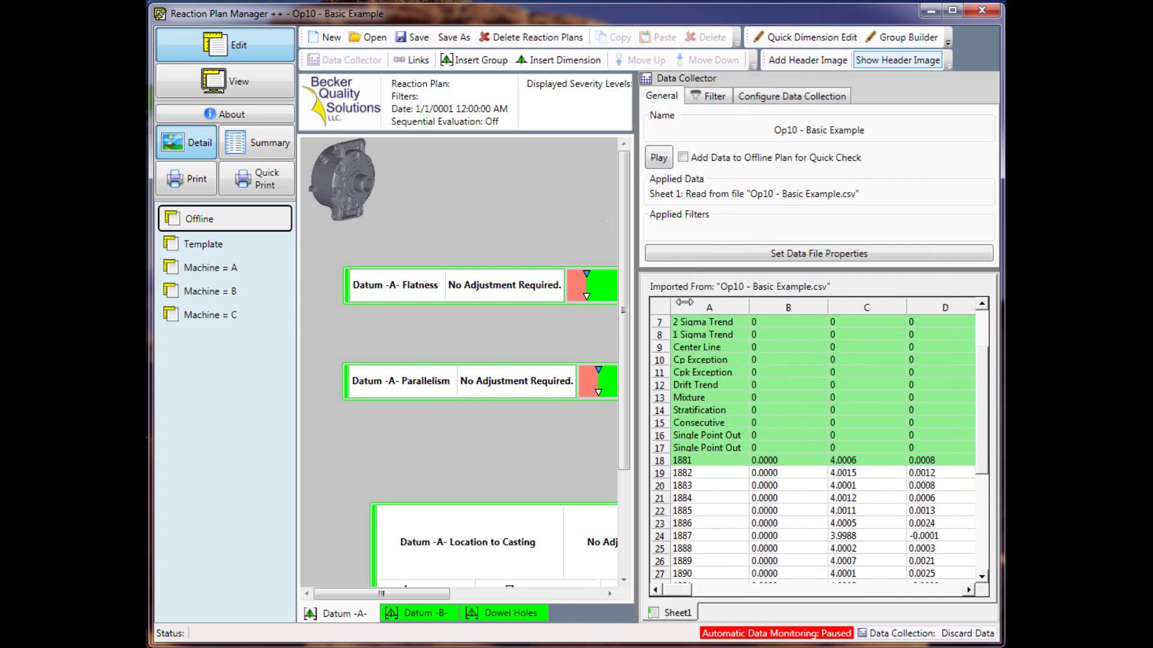
left_click_drag(981, 356, 983, 375)
left_click_drag(981, 445, 981, 377)
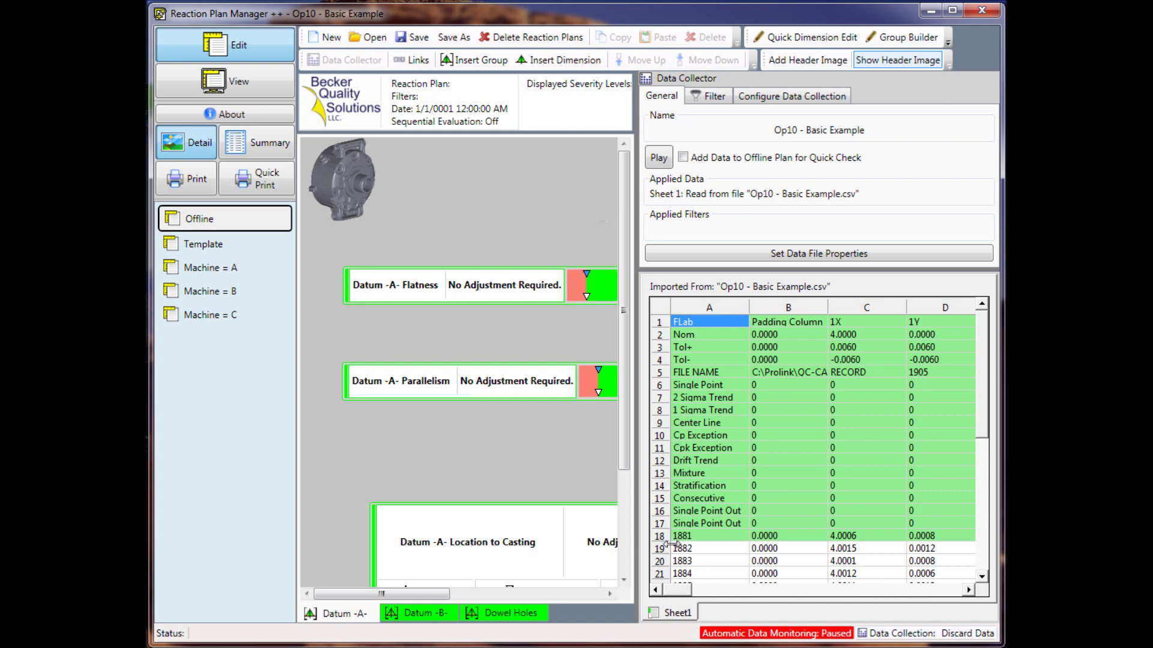
mouse_move(984, 421)
left_mouse_down()
mouse_move(988, 456)
mouse_move(987, 441)
left_mouse_up()
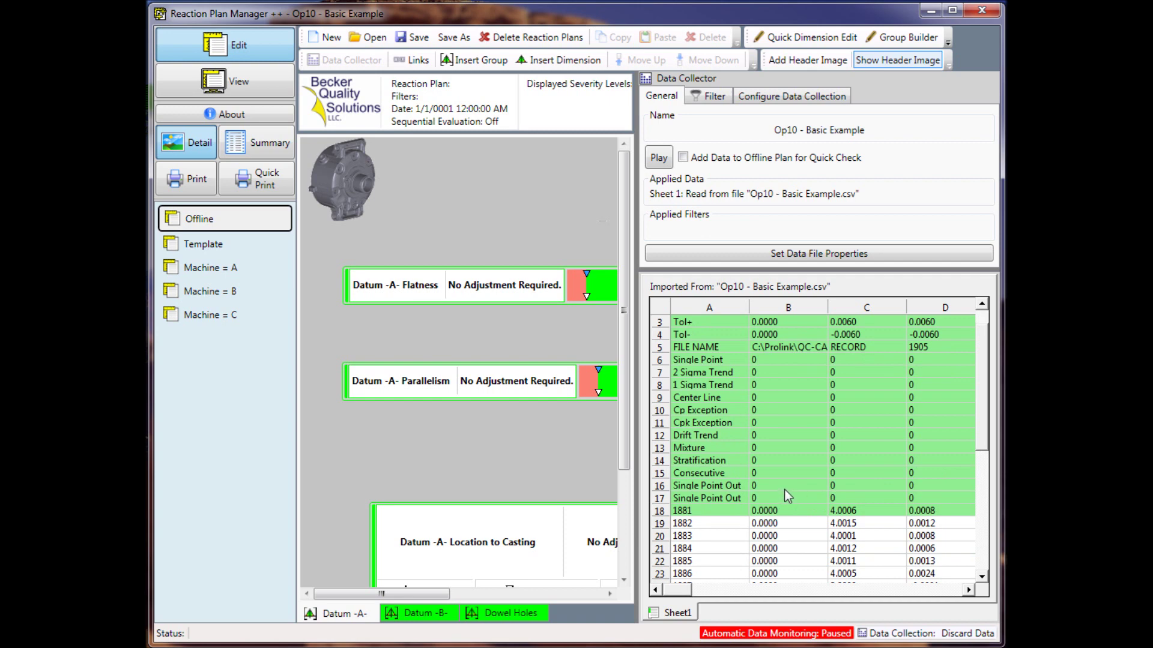
left_click_drag(635, 422, 737, 422)
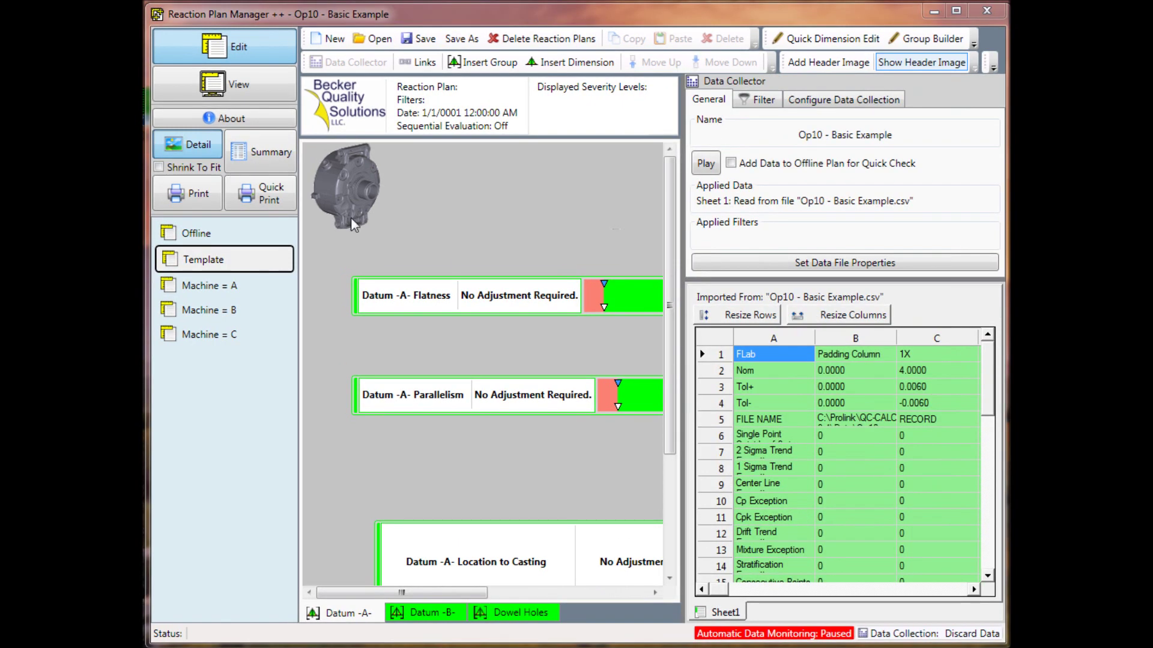
Step: Set data collection to Keep Data keyed on column A
left_click(759, 100)
left_click(842, 102)
left_click(768, 371)
Step: Add a filter on column AA named 'Machine'
left_click(764, 100)
left_click_drag(722, 591, 886, 597)
left_click(855, 465)
left_click(818, 156)
type("Machine")
left_click(975, 159)
Step: Browse the Data Collector pages and return to the general view
left_click(709, 99)
left_click(762, 100)
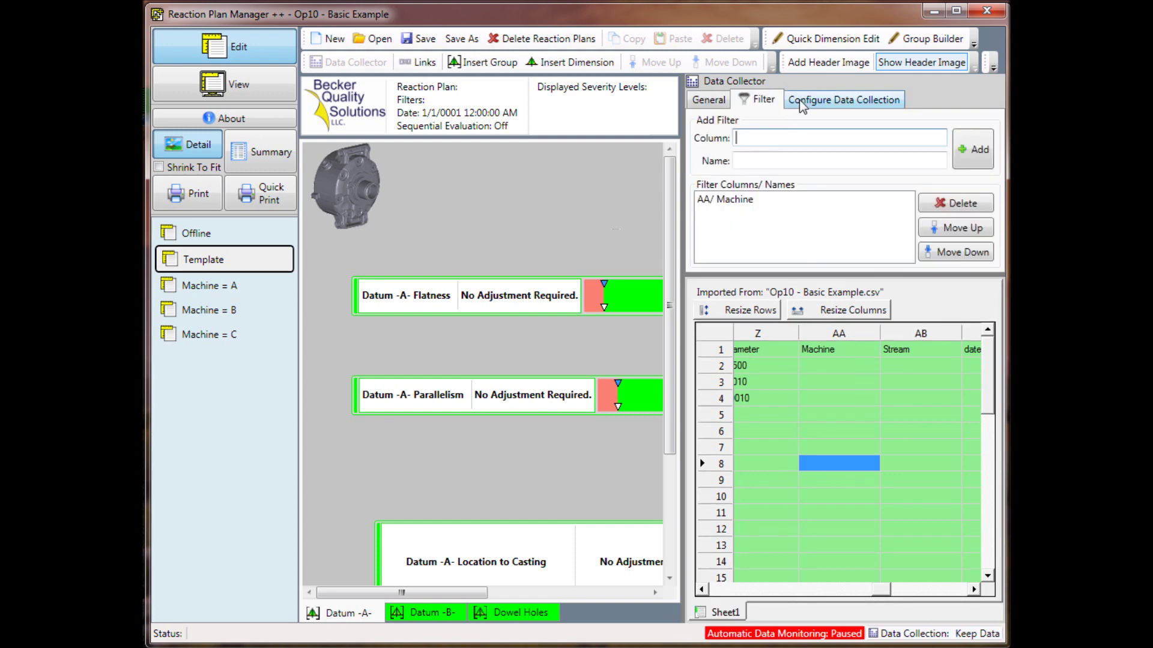
left_click(799, 100)
left_click(752, 101)
left_click(724, 101)
left_click(756, 99)
left_click(809, 98)
left_click(758, 100)
left_click(720, 103)
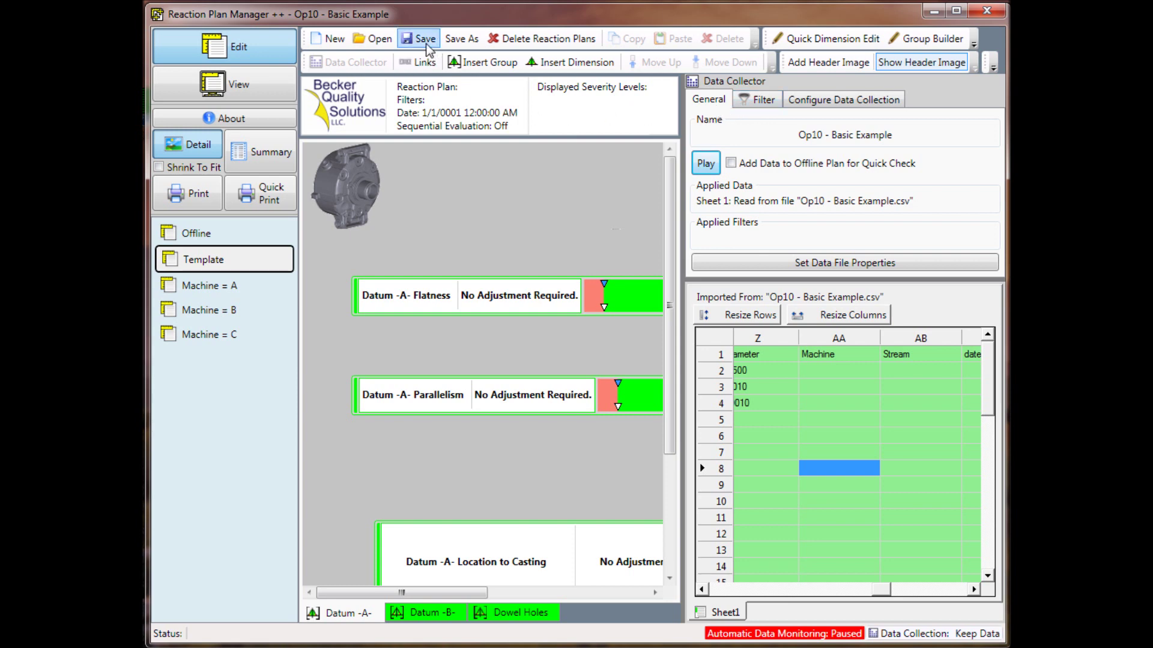